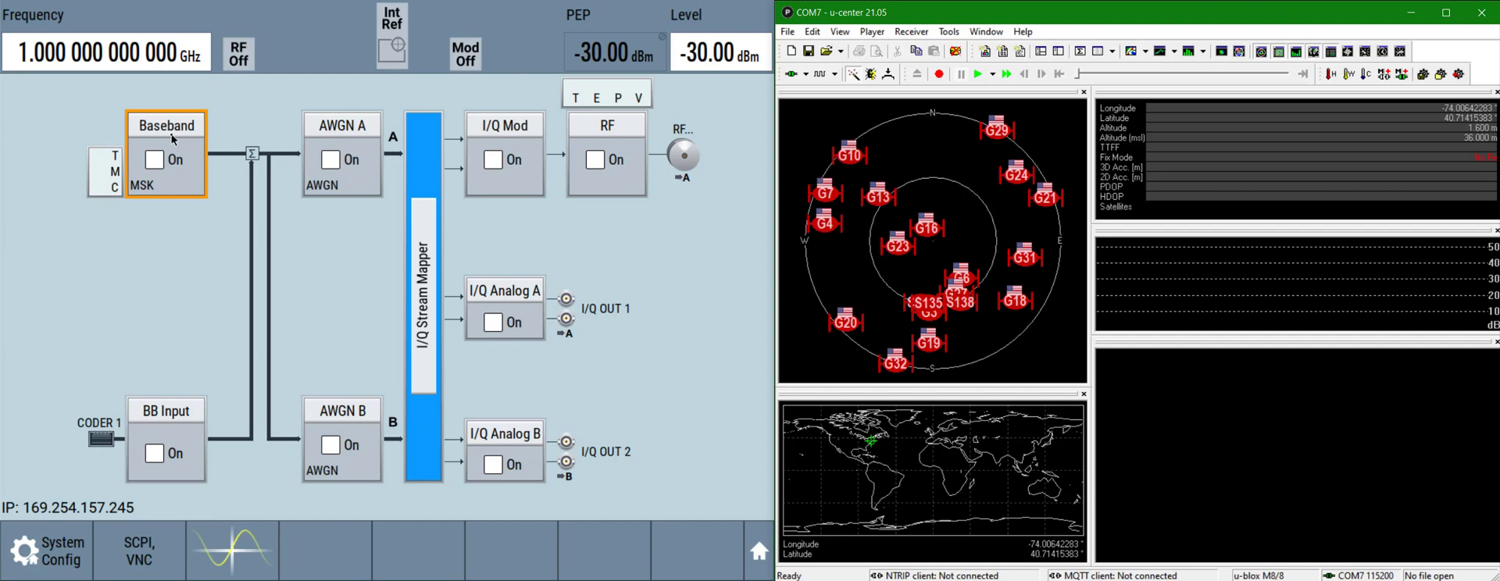
# - Select the GNSS baseband standard and set the simulation start time to now, 17.08.2021 23:18:11 UTC
pyautogui.click(174, 127)
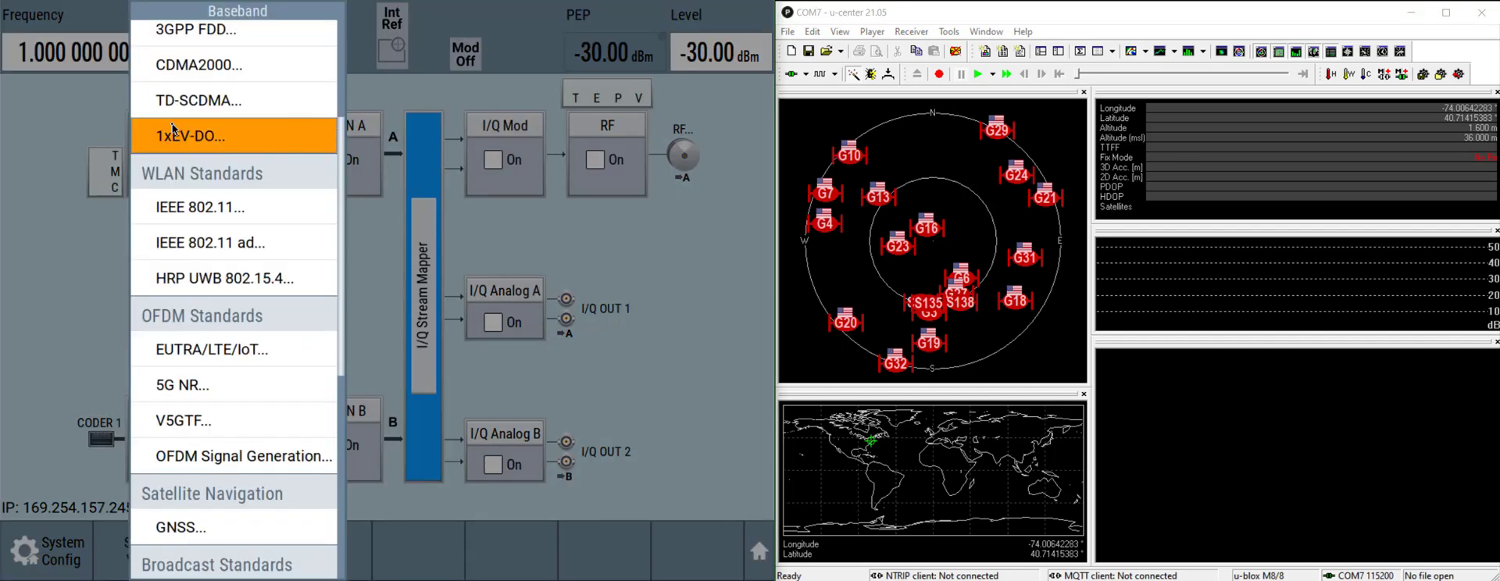
pyautogui.click(189, 531)
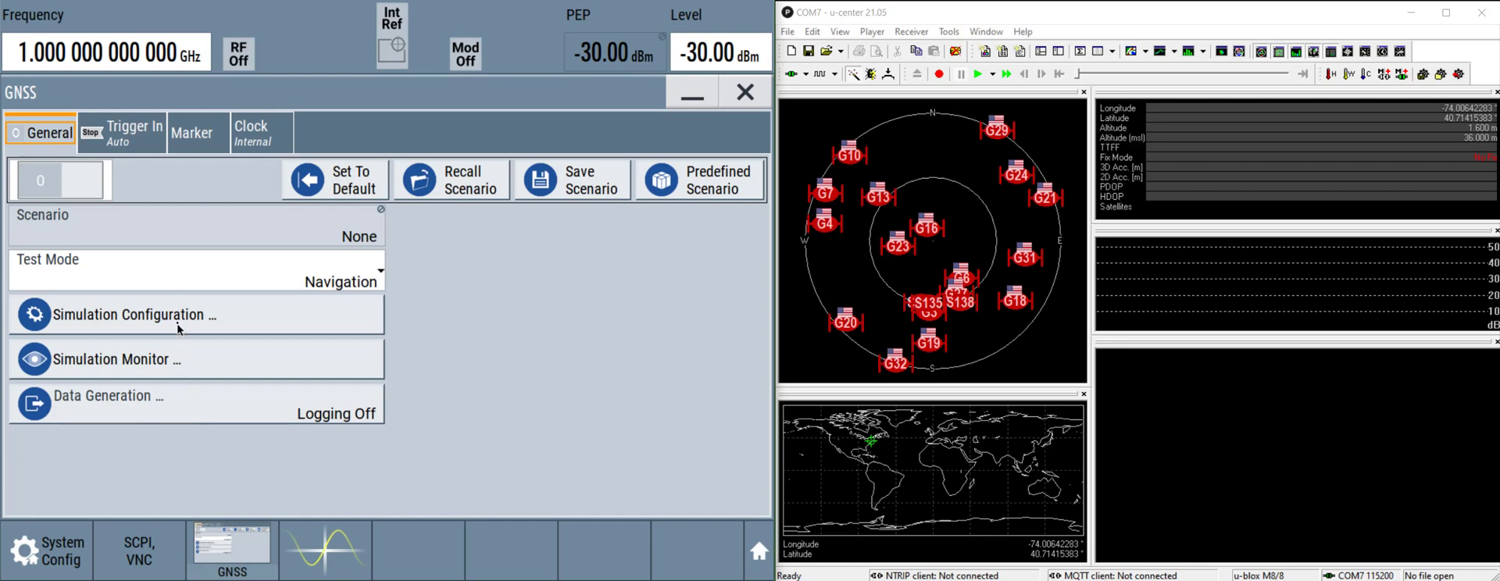
pyautogui.click(178, 328)
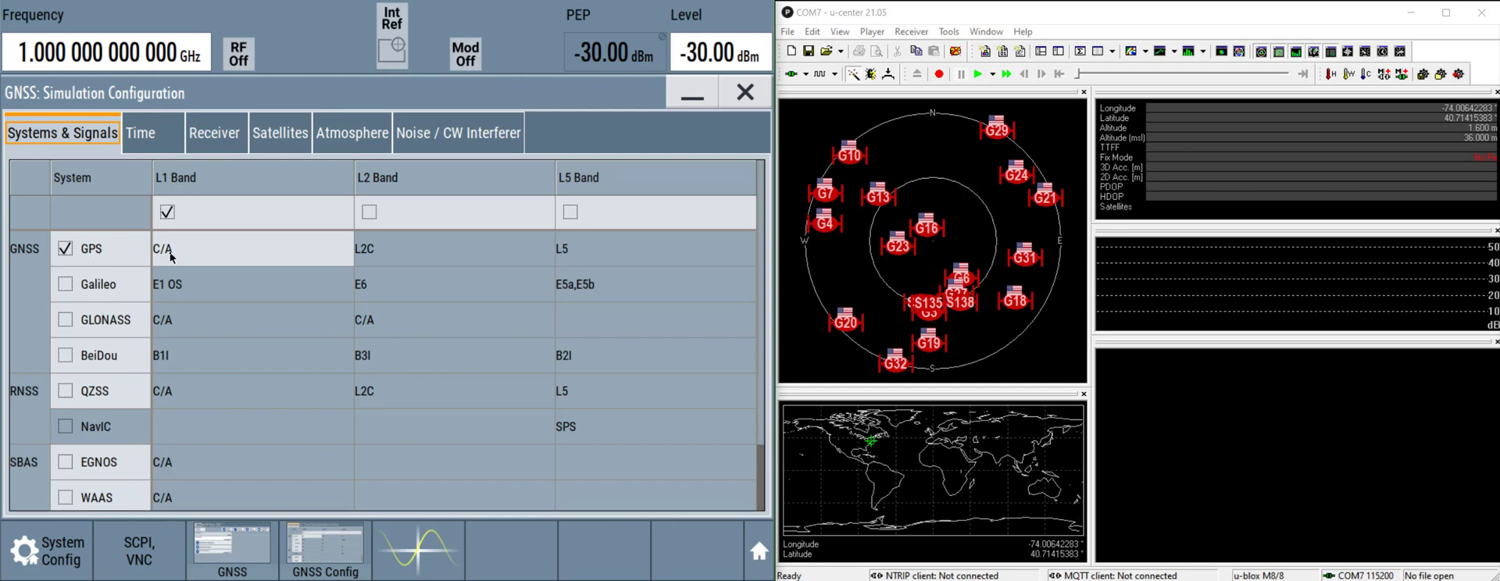
pyautogui.click(155, 138)
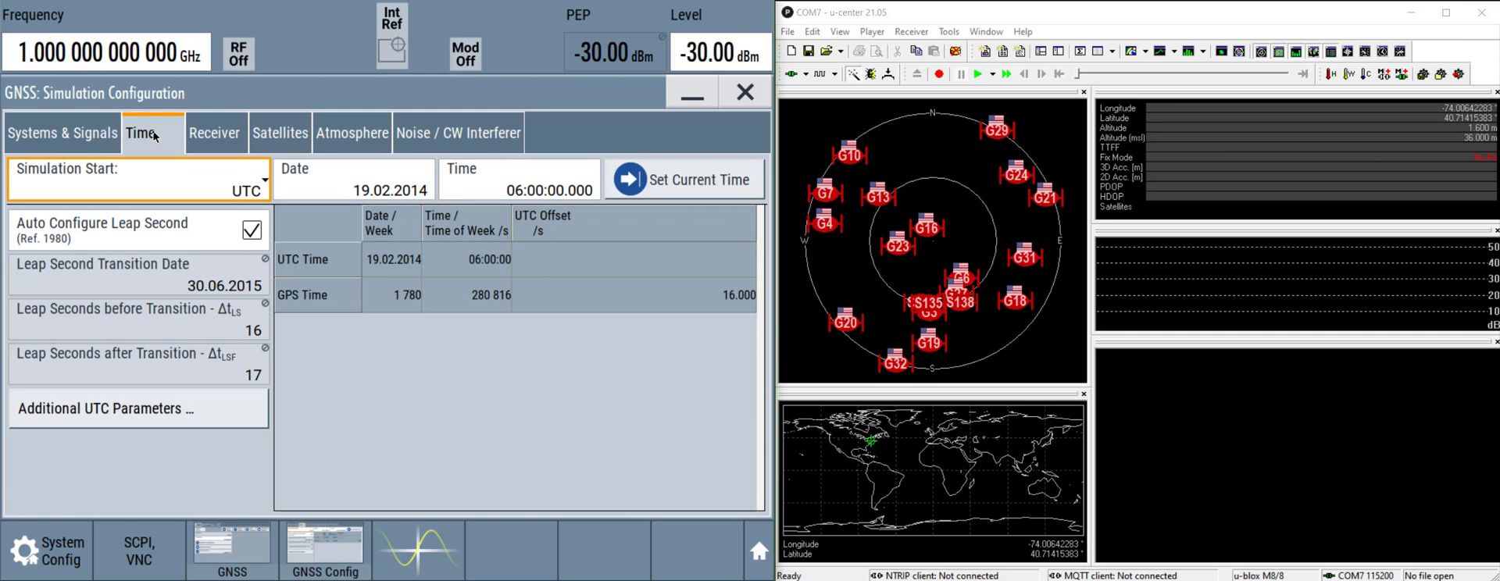
pyautogui.click(667, 192)
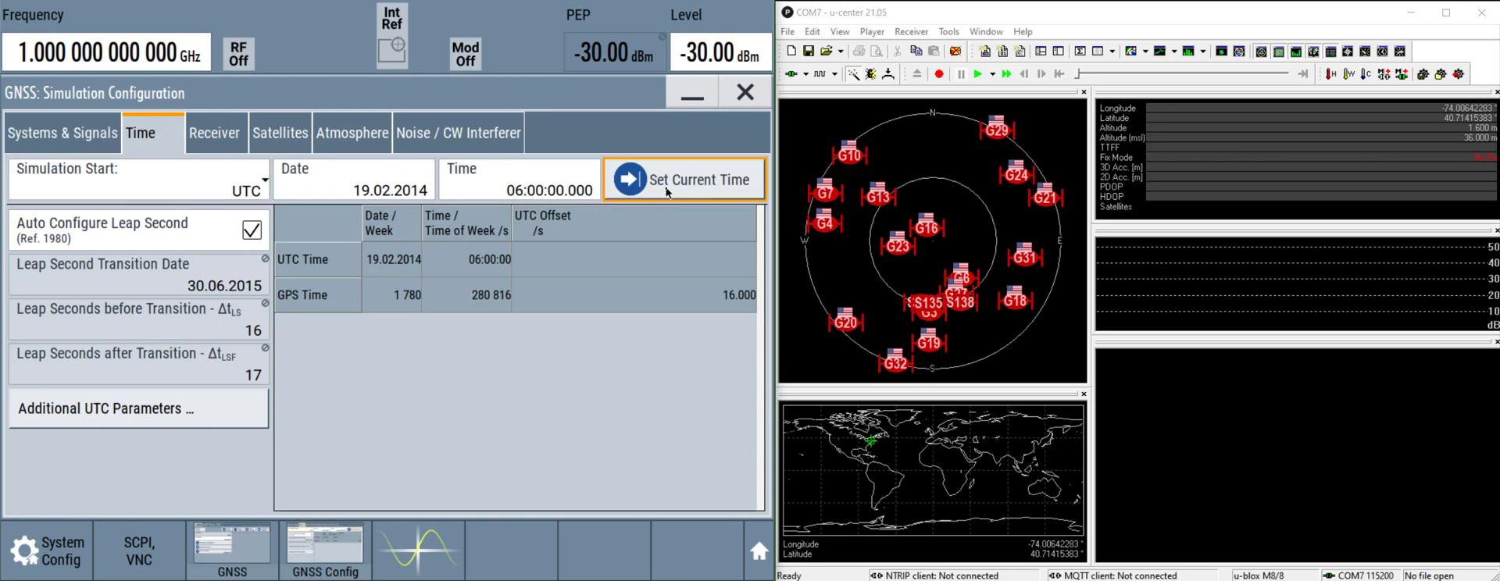
# - Set the receiver's predefined location to New York (40°42'51" N, 74°0'23" W, altitude 1.00 m)
pyautogui.click(202, 146)
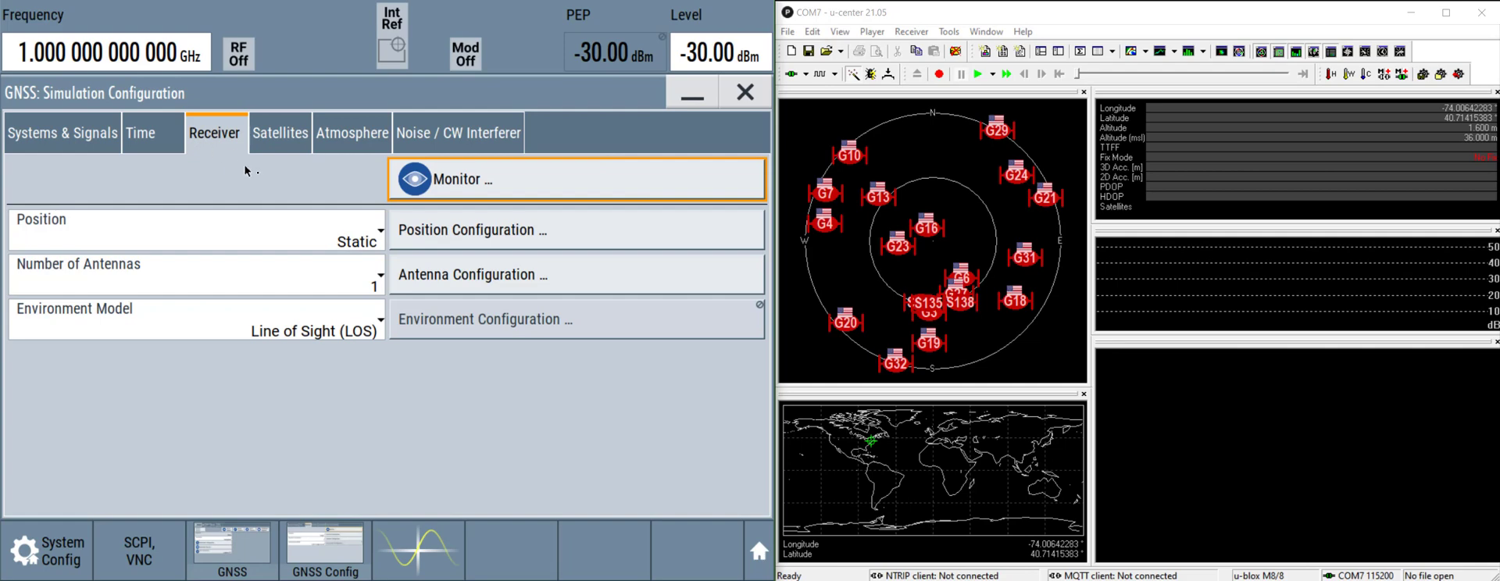
pyautogui.click(442, 241)
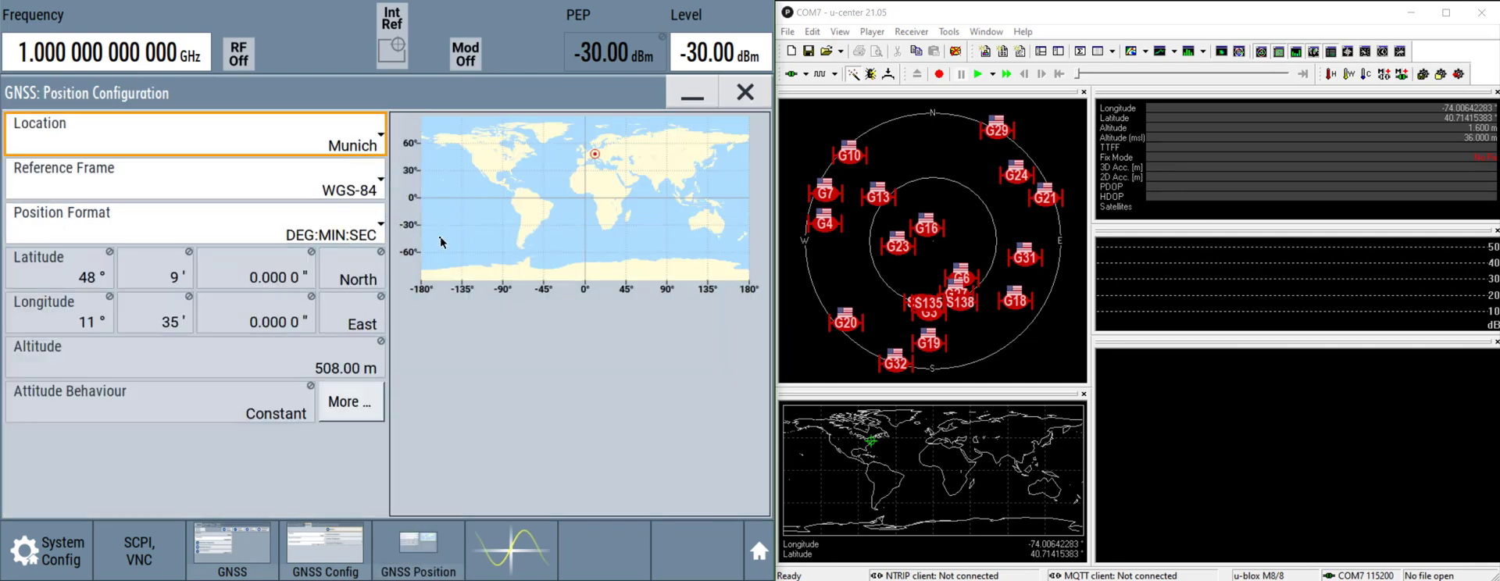
pyautogui.click(323, 144)
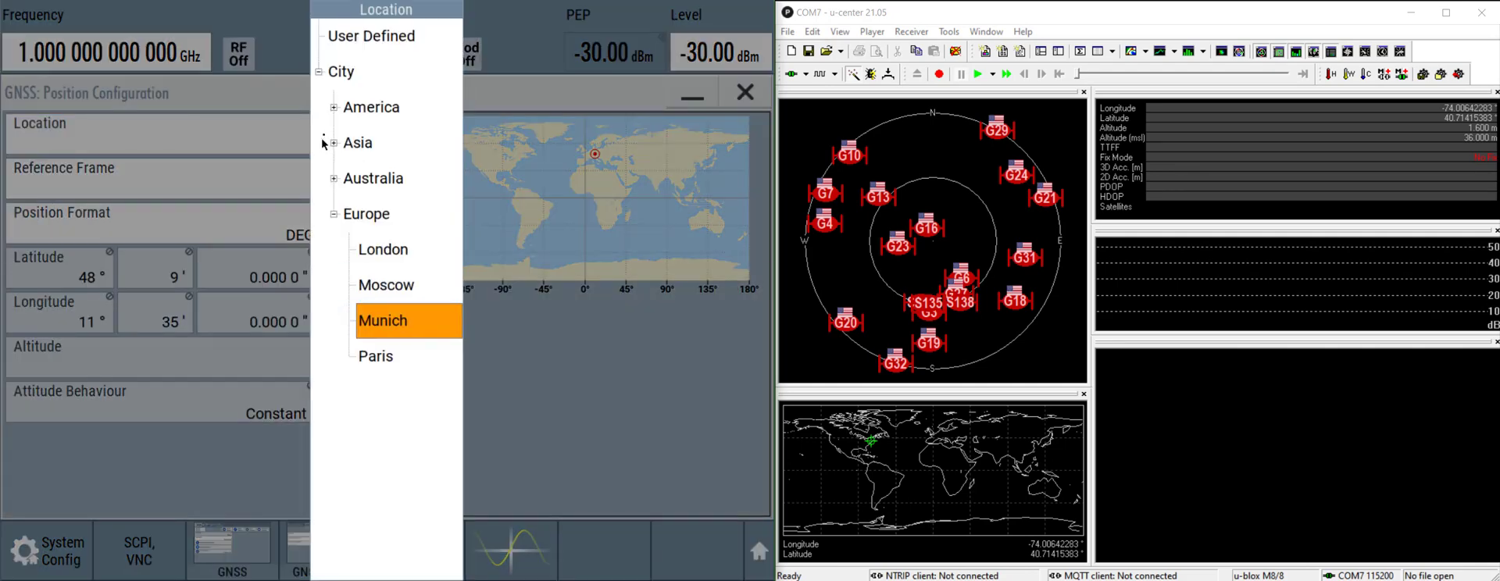
pyautogui.click(334, 108)
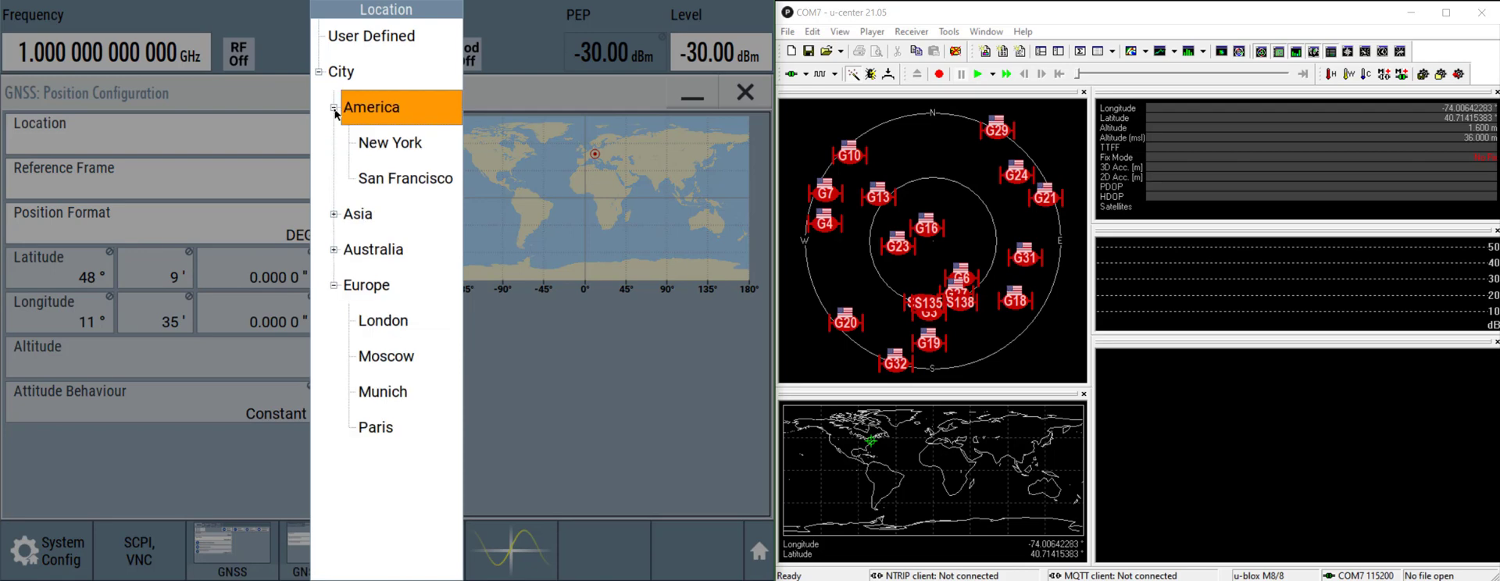
pyautogui.click(395, 145)
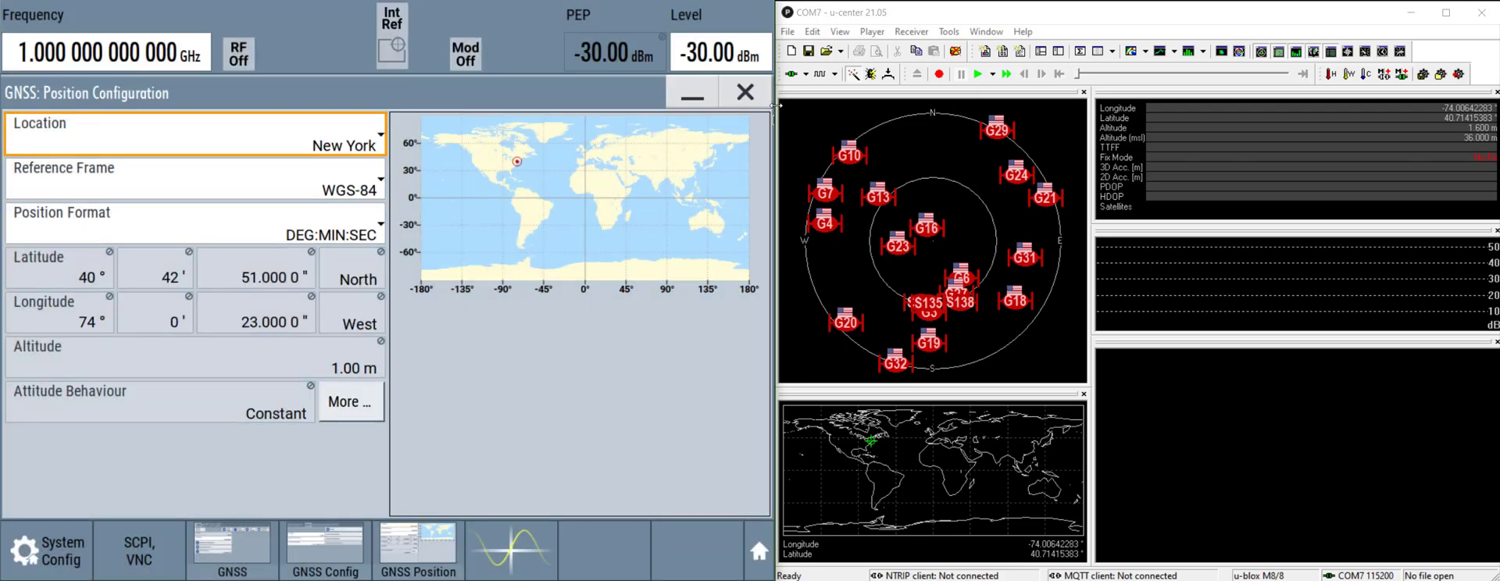
pyautogui.click(745, 92)
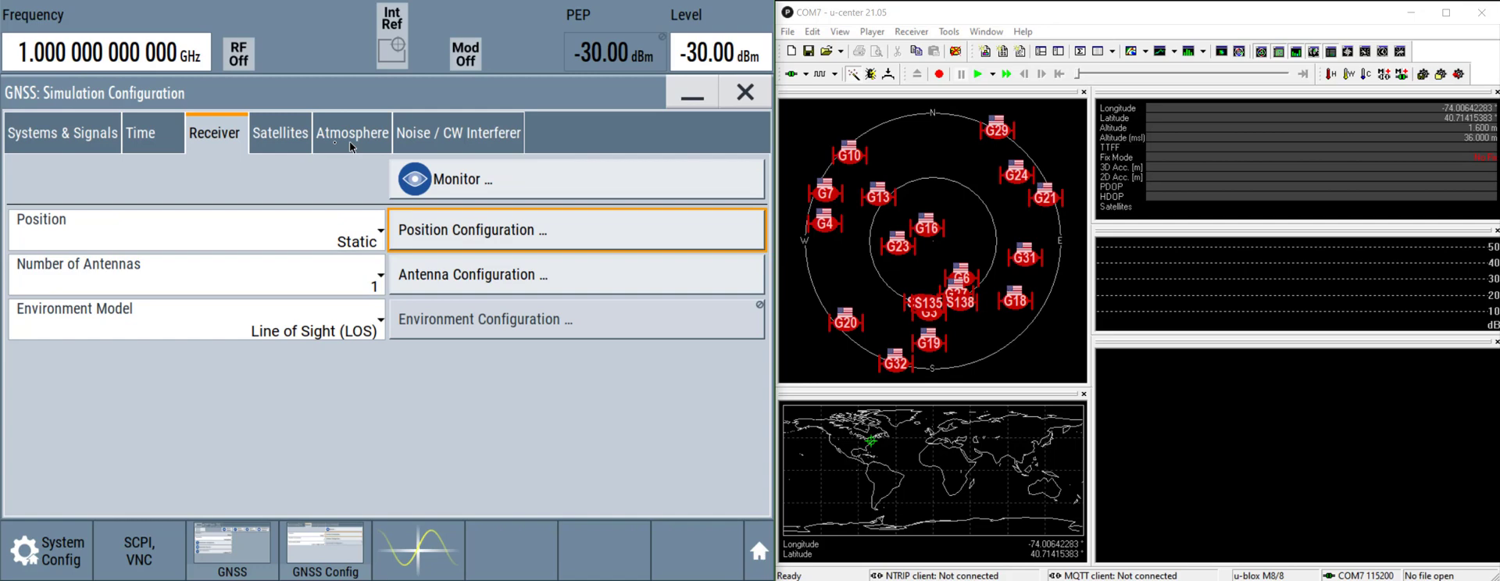
# - Show the GPS satellite settings with 11 of 31 SVs active, then switch to the almanacs webpage
pyautogui.click(289, 145)
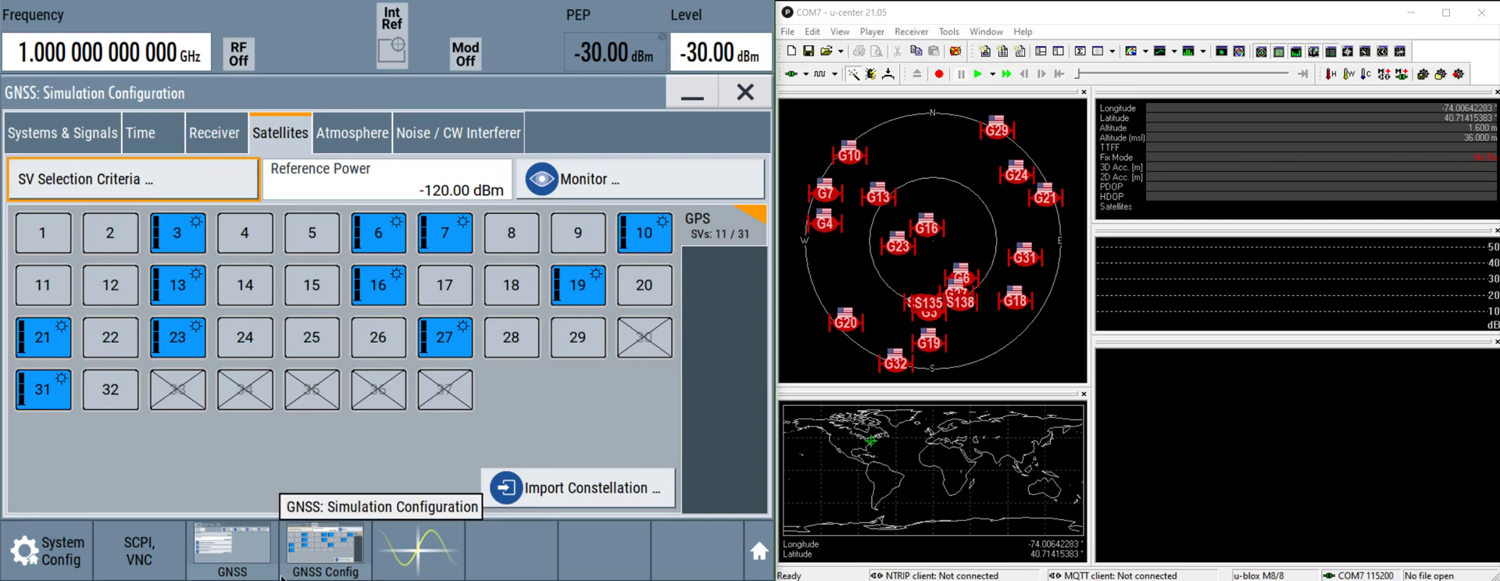
pyautogui.hotkey('alt', 'Tab')
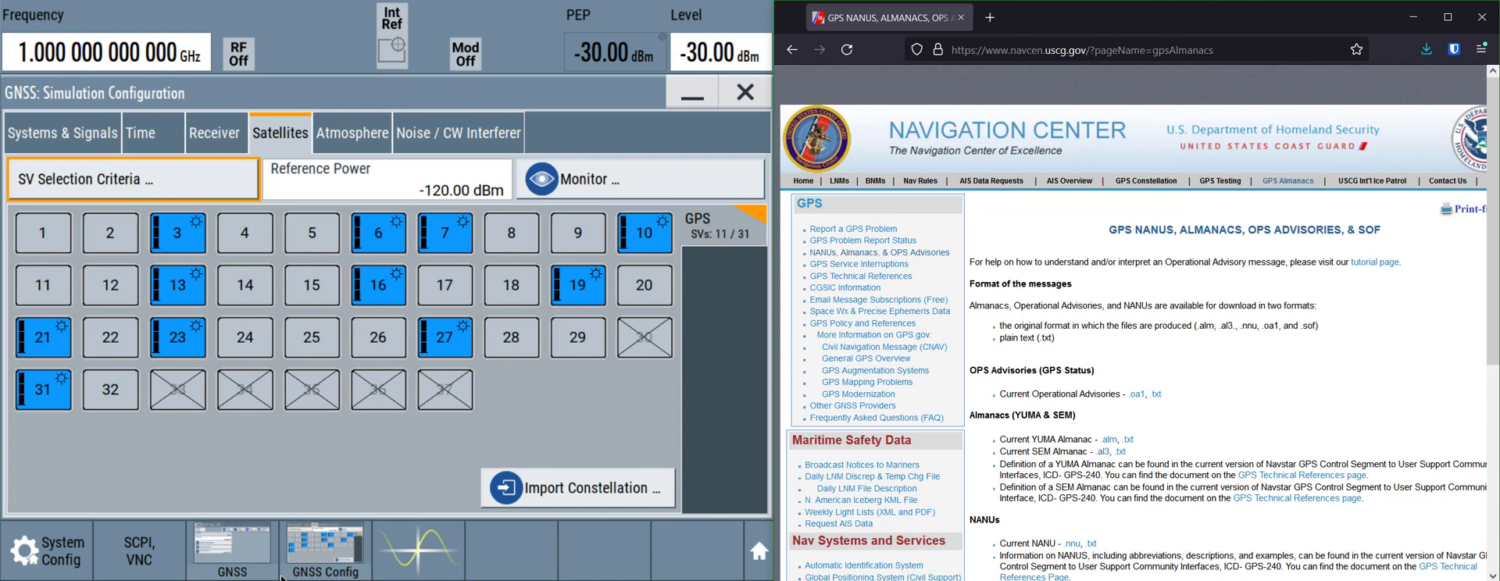
# - Save the NAVCEN SEM almanac .al3 link as 2021-08-17 almanac.al3, overwriting the existing file
pyautogui.rightClick(1102, 452)
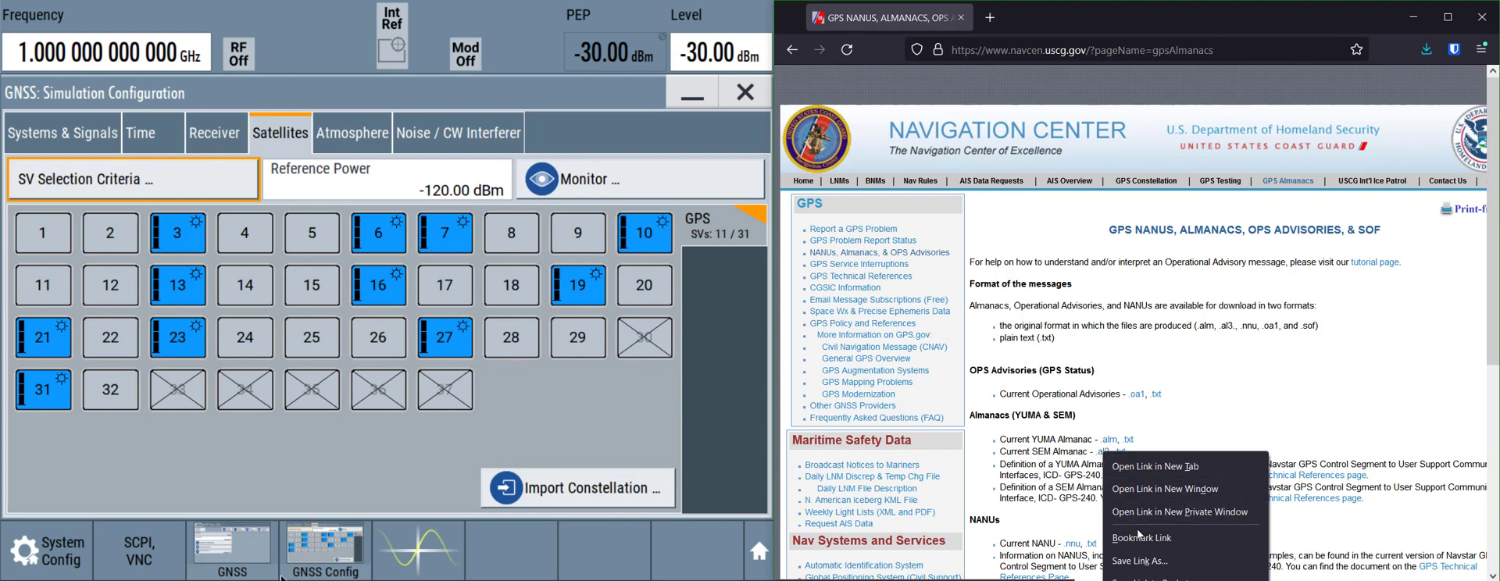
pyautogui.click(1141, 561)
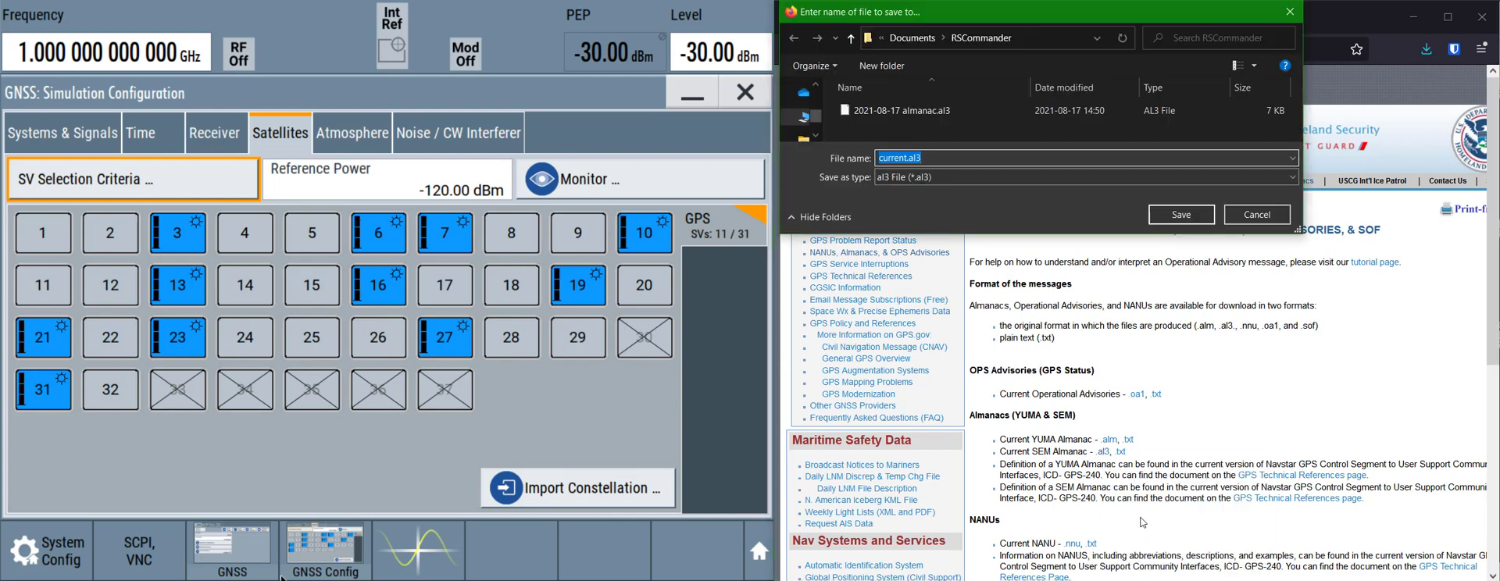
pyautogui.click(902, 111)
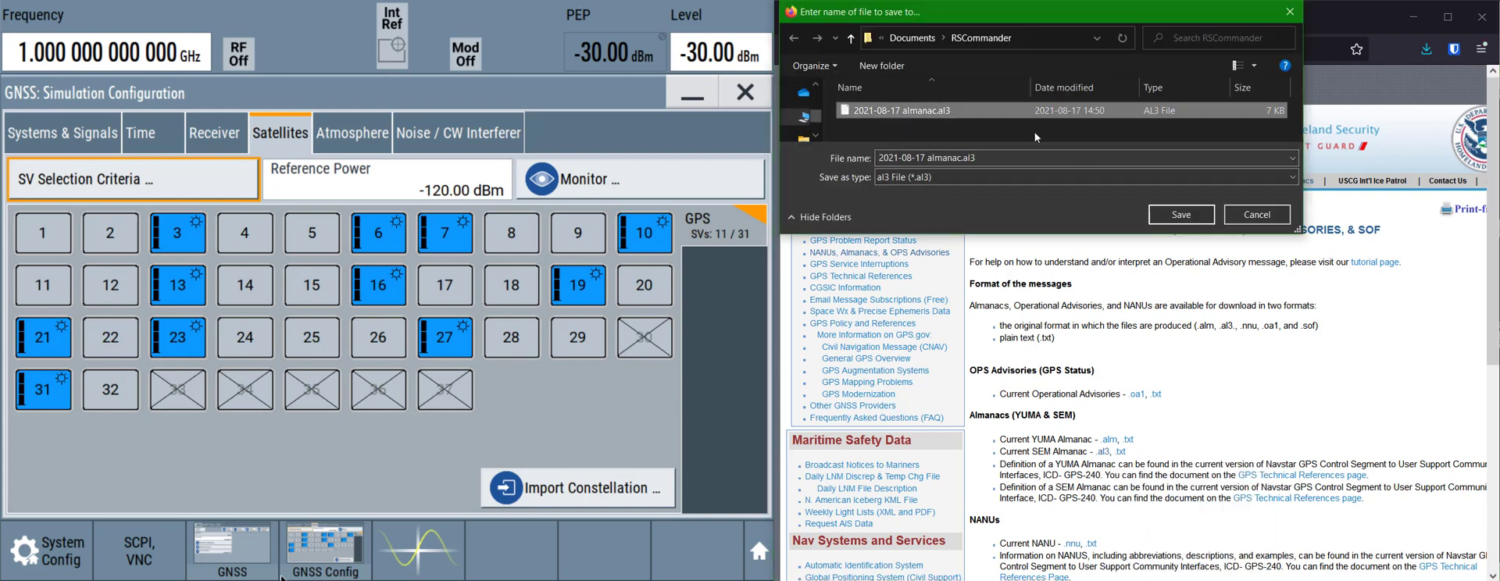
pyautogui.click(1175, 217)
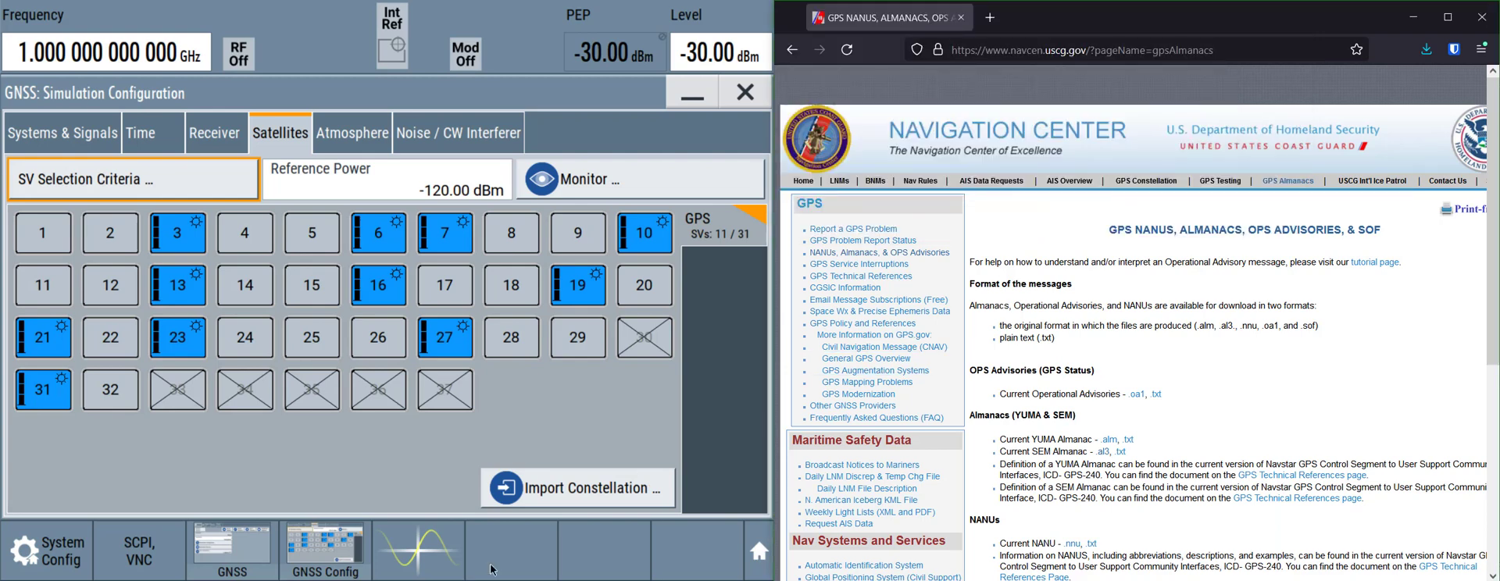
pyautogui.hotkey('alt', 'Tab')
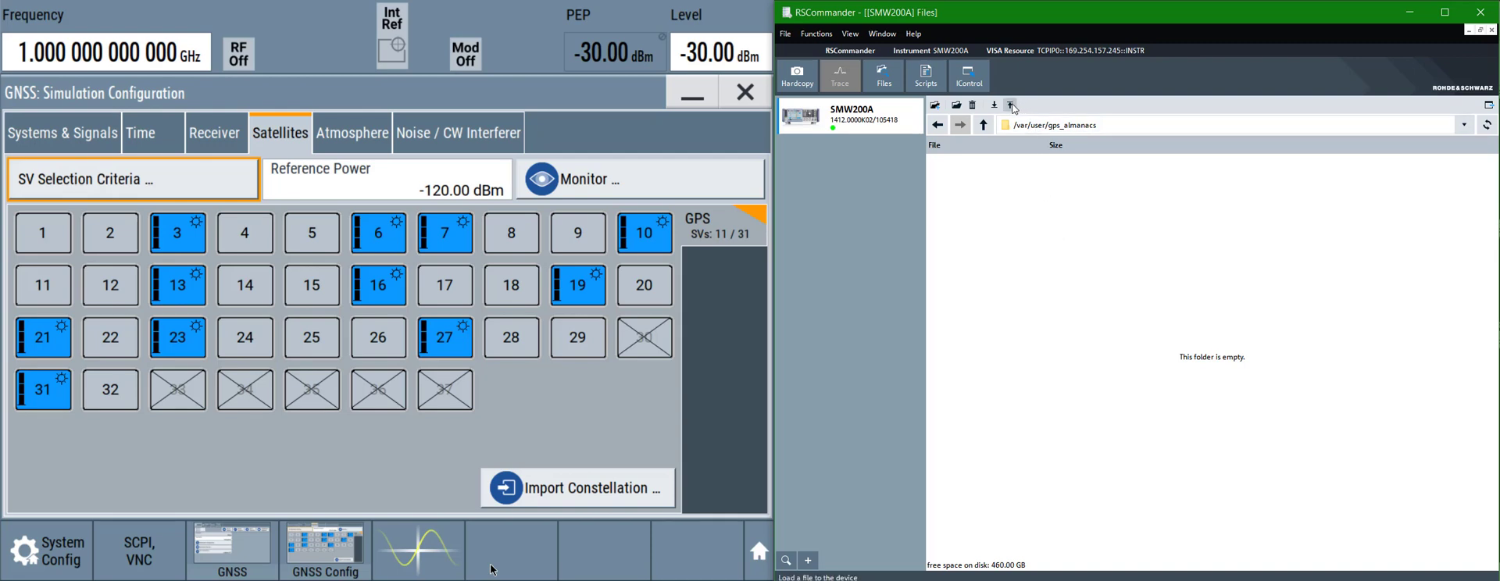
# - Upload the 6.70 KB 2021-08-17 almanac.al3 file to the SMW200A's /var/user/gps_almanacs folder
pyautogui.click(1010, 105)
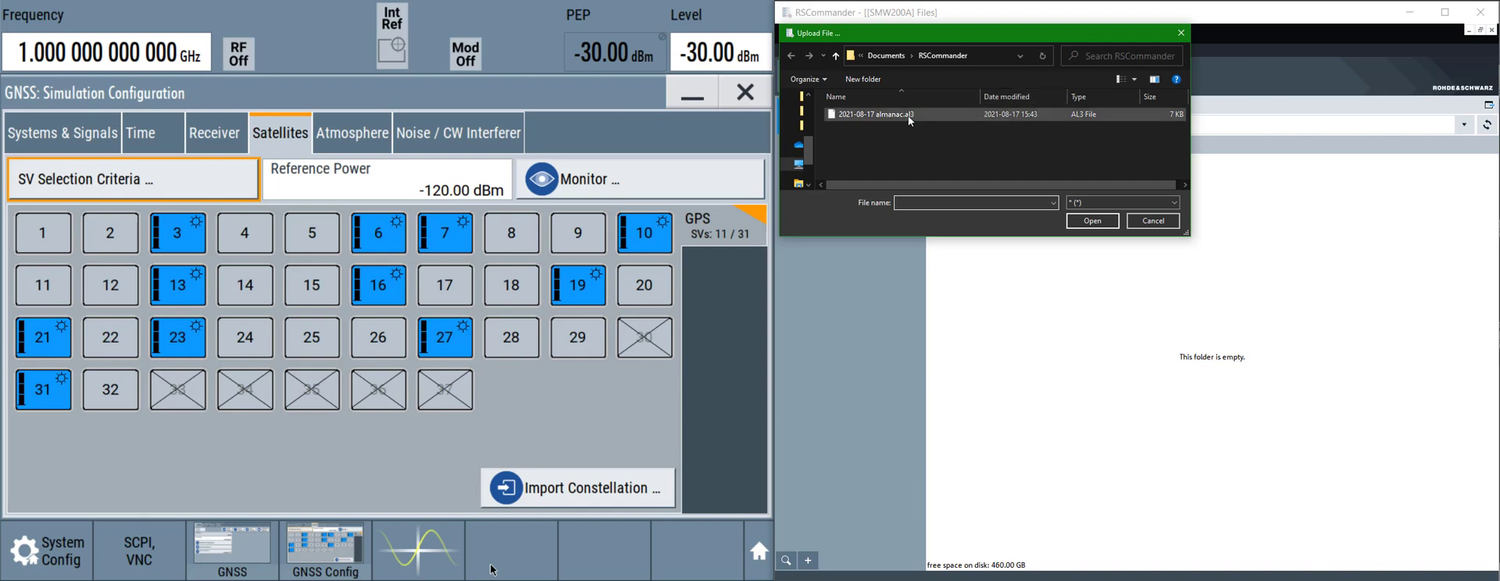
pyautogui.click(908, 115)
pyautogui.click(1092, 220)
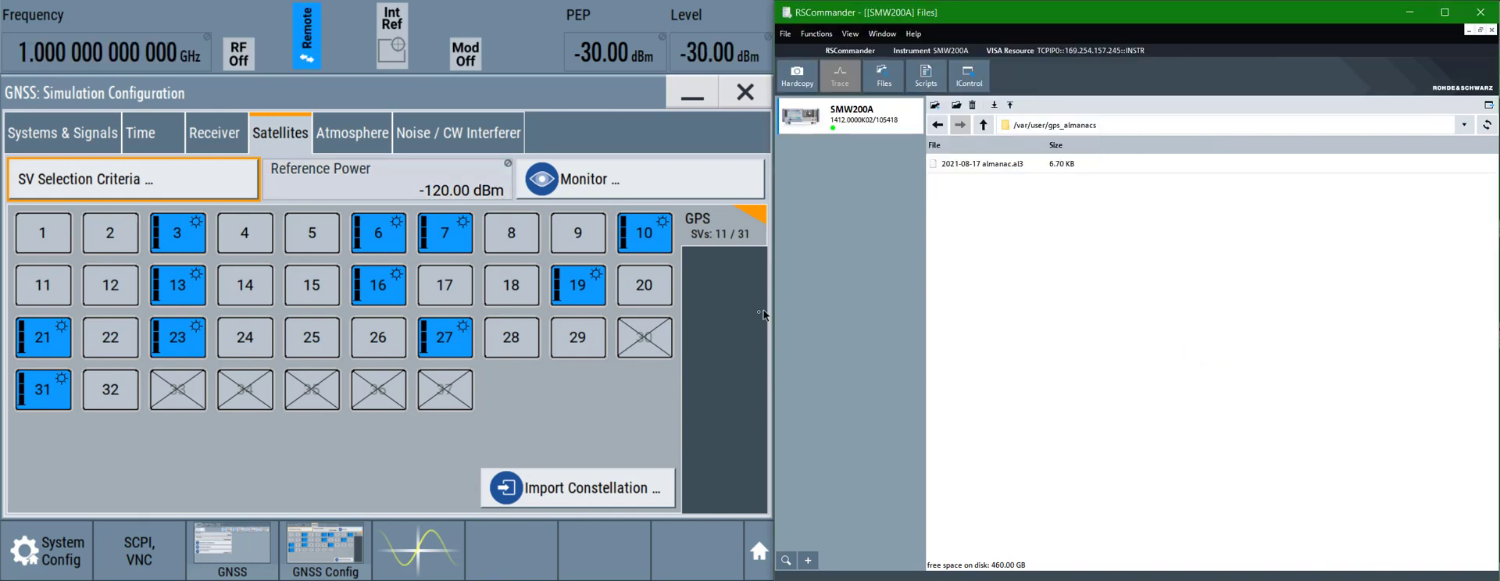
# - Import the GPS constellation using 2021-08-17 almanac.al3 as the source file, leaving 9 of 31 SVs active
pyautogui.click(277, 101)
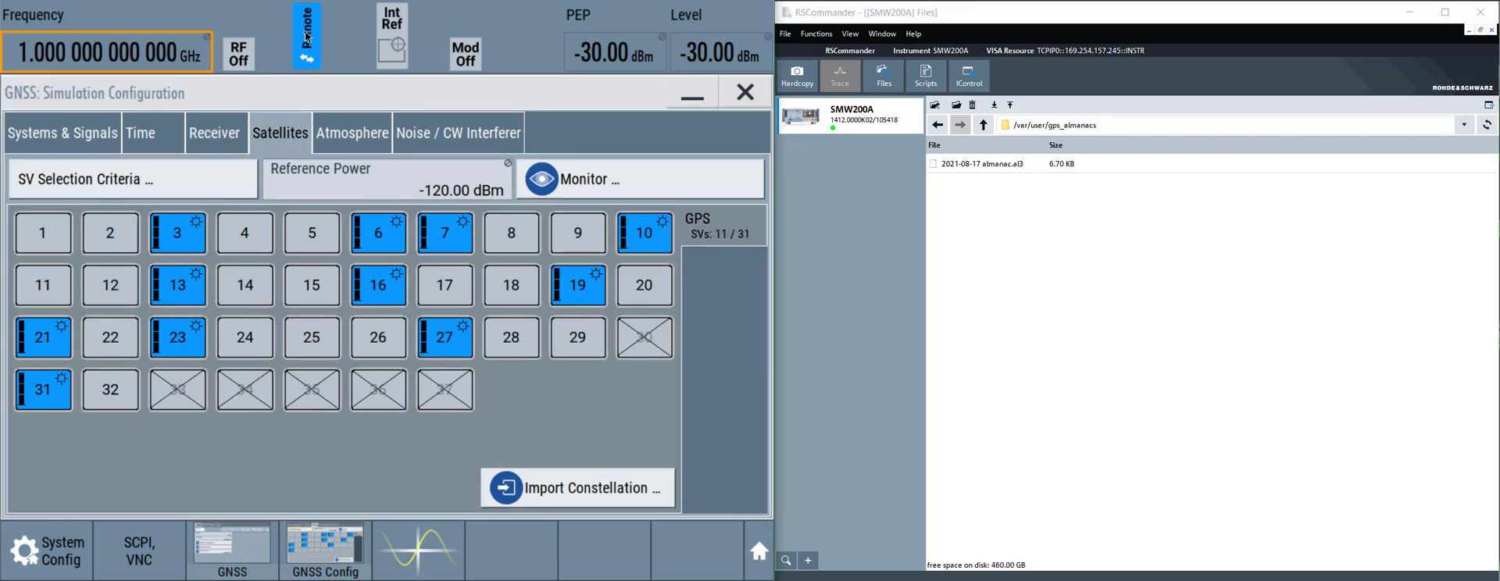
pyautogui.click(595, 492)
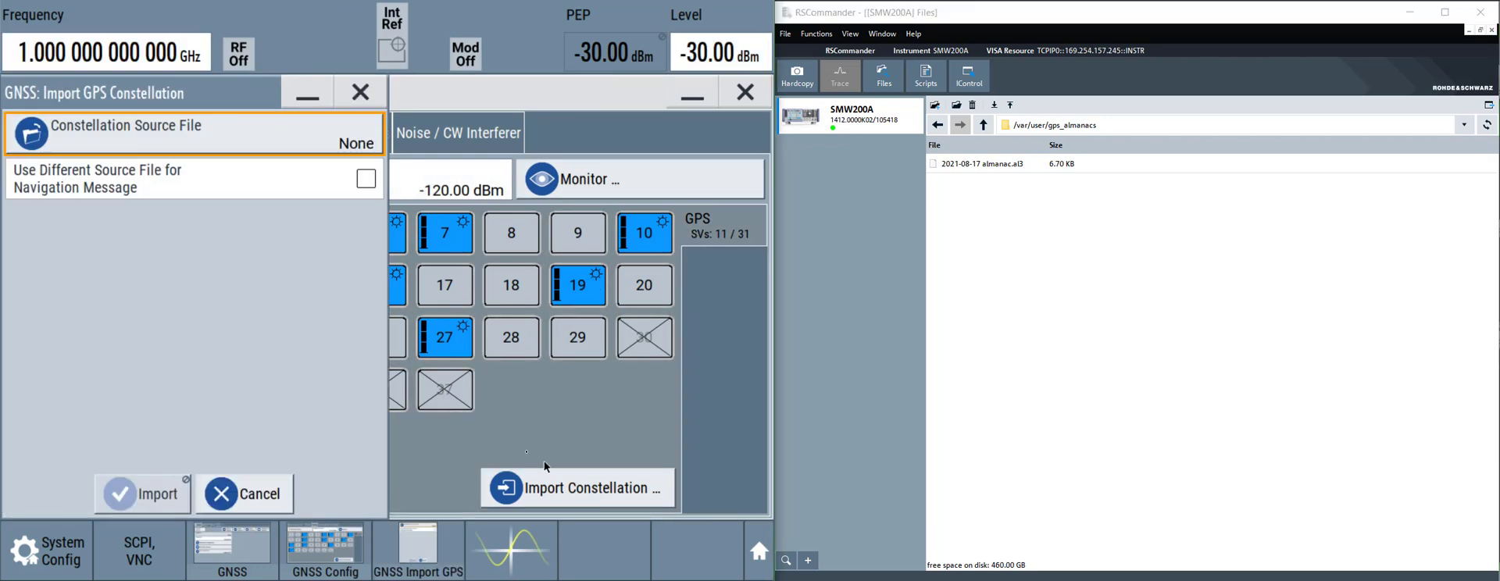
pyautogui.click(201, 144)
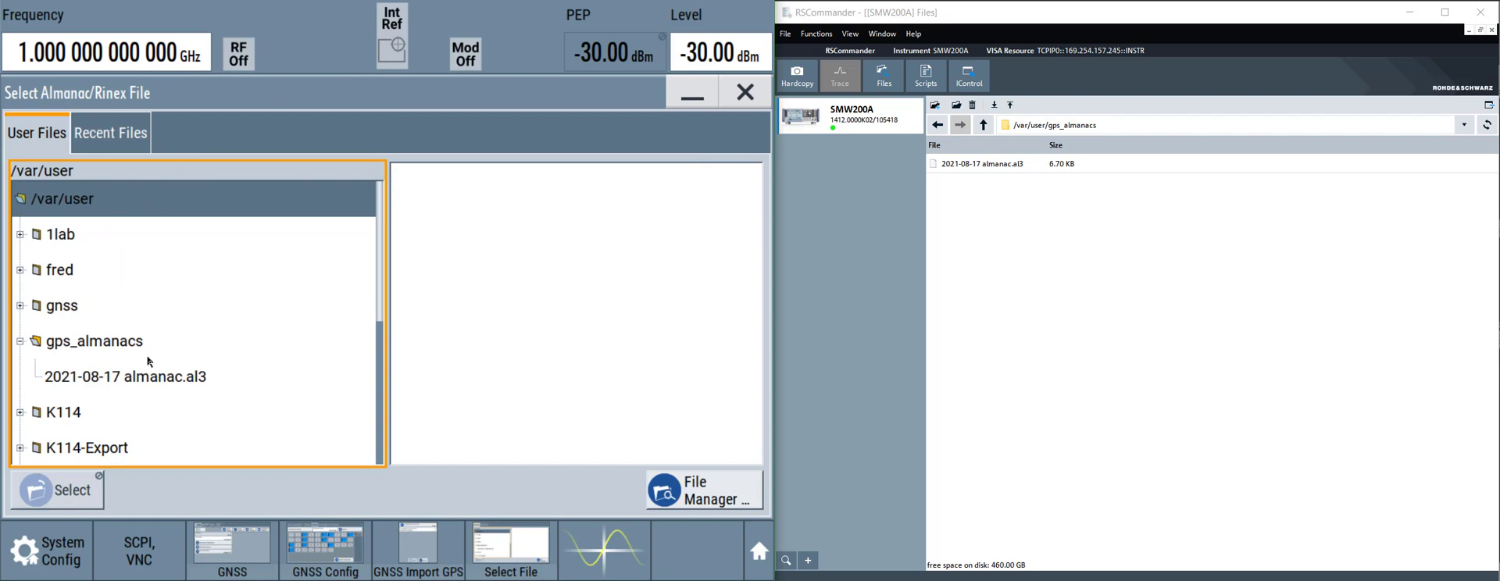
pyautogui.click(164, 387)
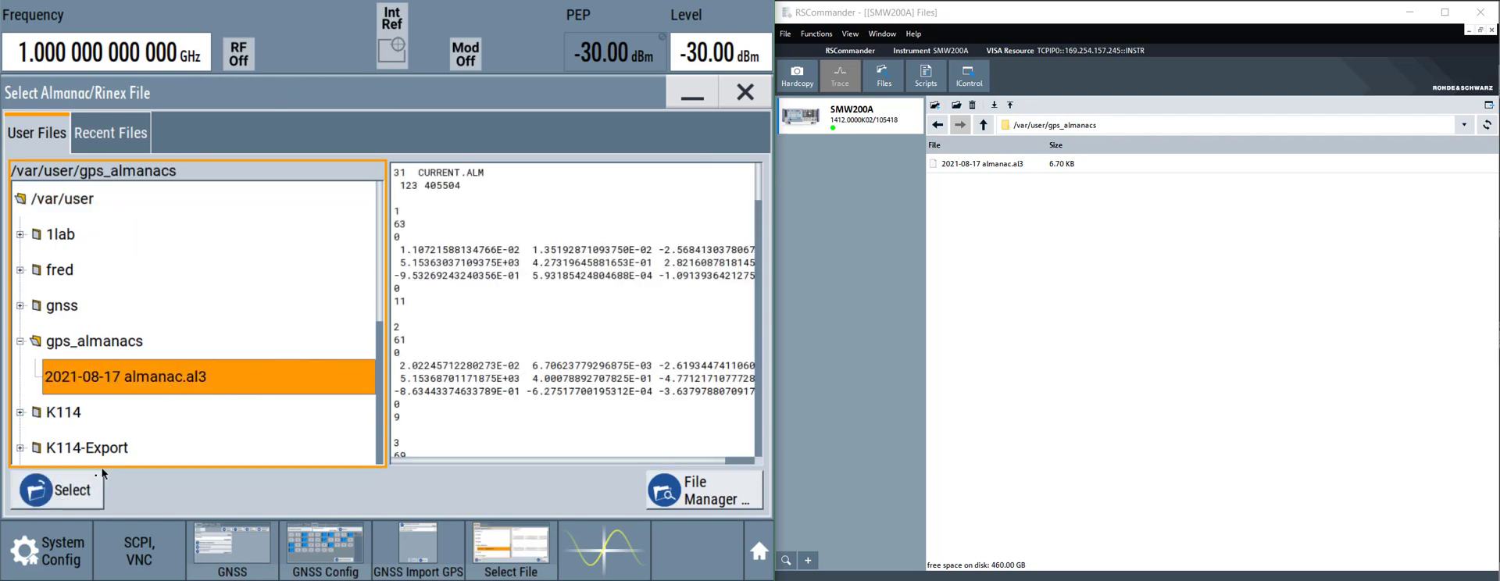
pyautogui.click(67, 505)
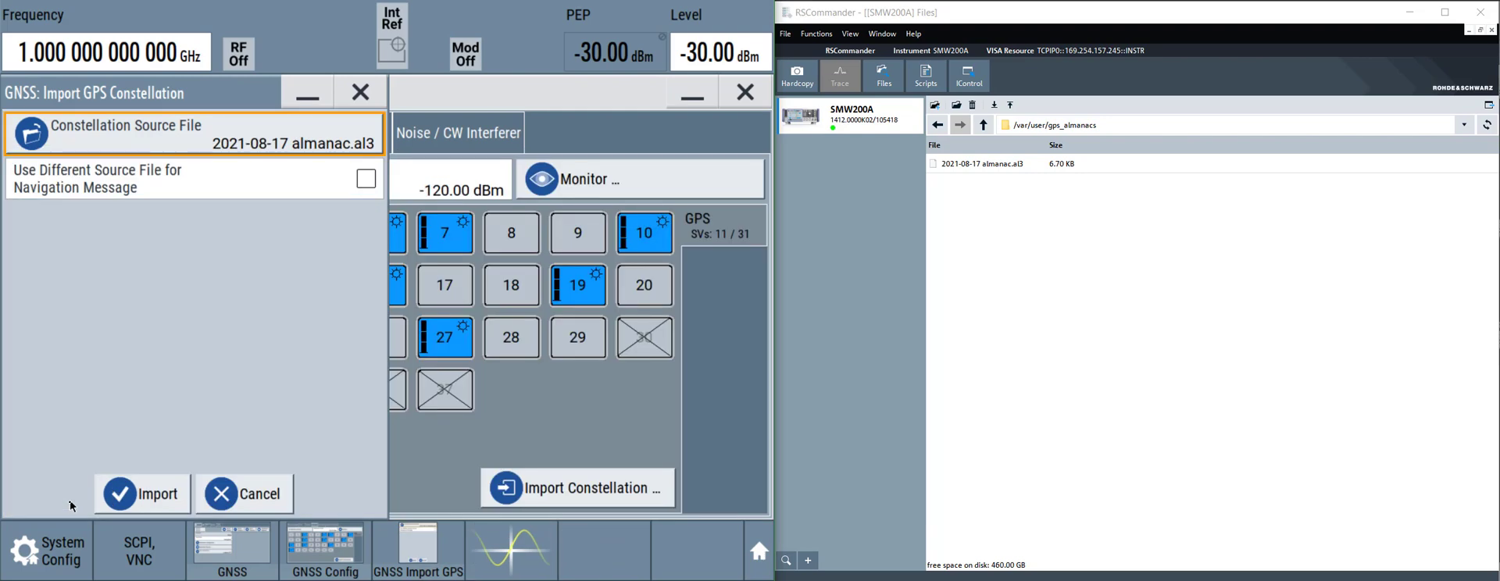
pyautogui.click(139, 497)
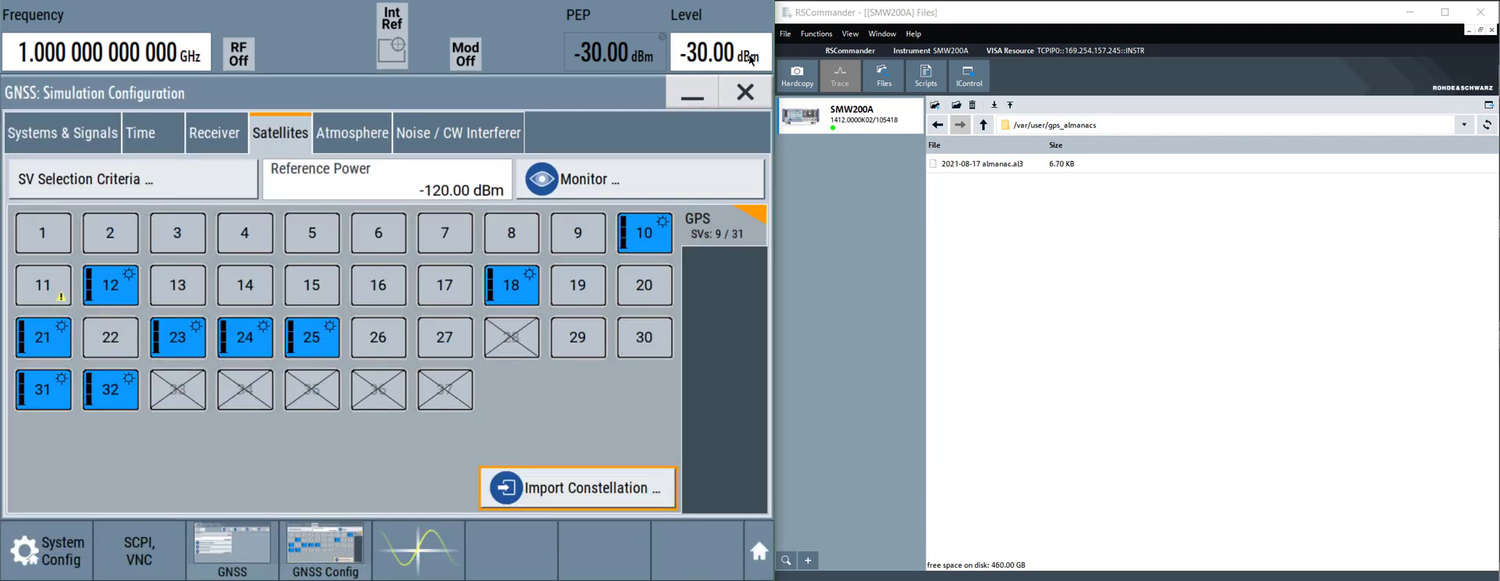
# - Turn on GNSS signal generation and the RF output, with u-center displayed alongside
pyautogui.click(746, 93)
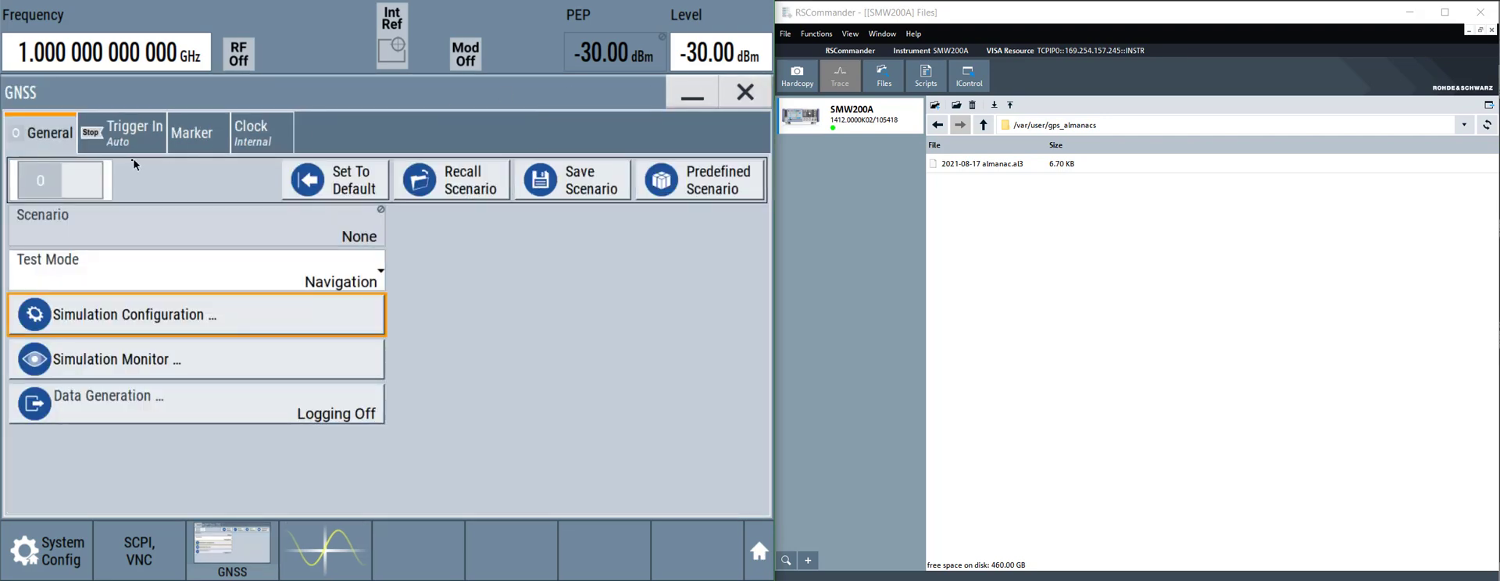
pyautogui.click(79, 180)
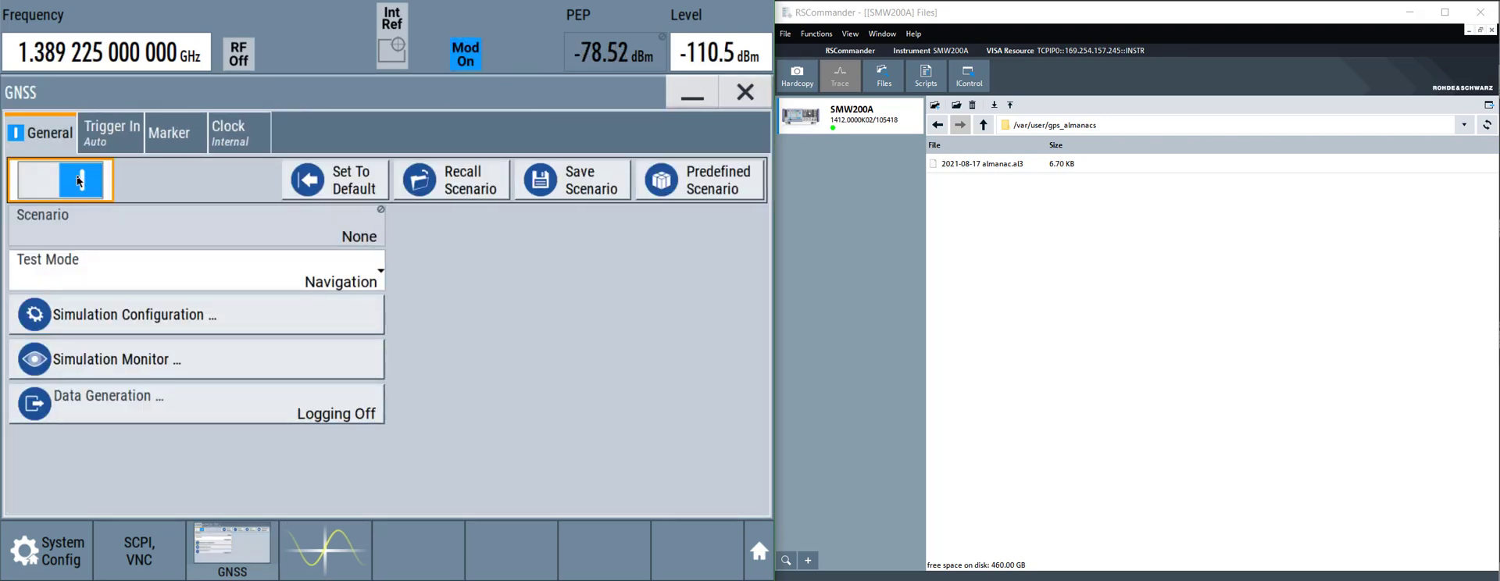
pyautogui.hotkey('alt', 'Tab')
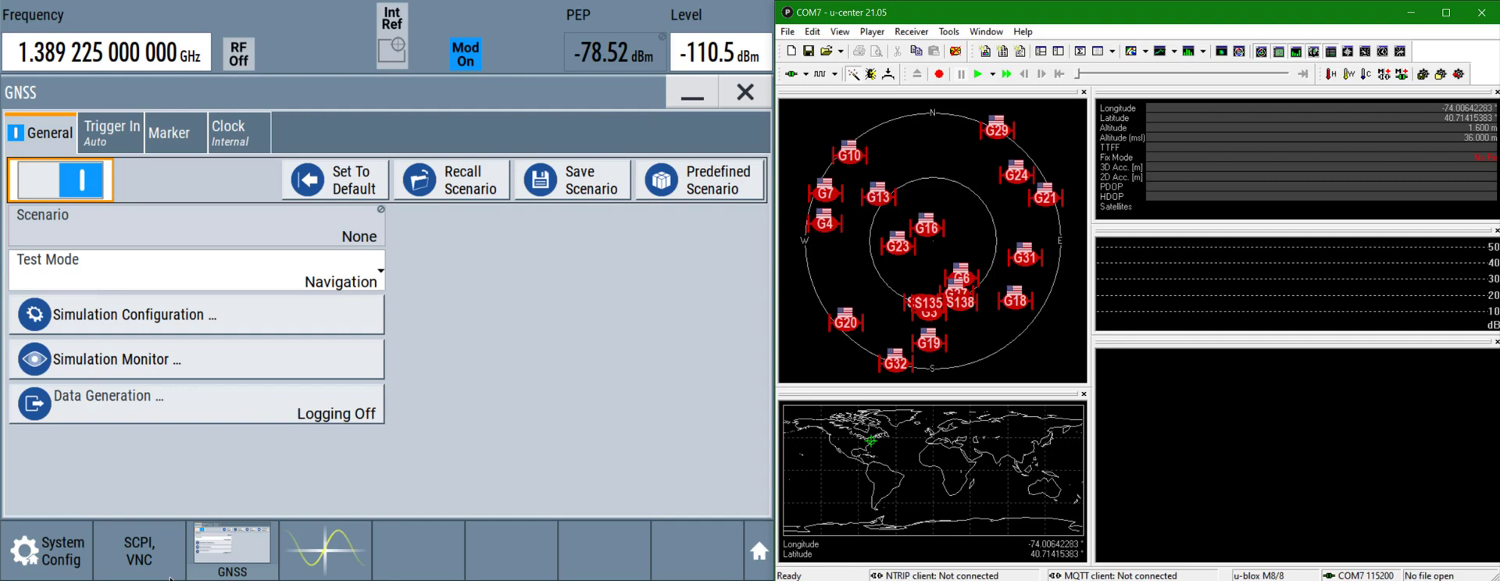
pyautogui.click(692, 92)
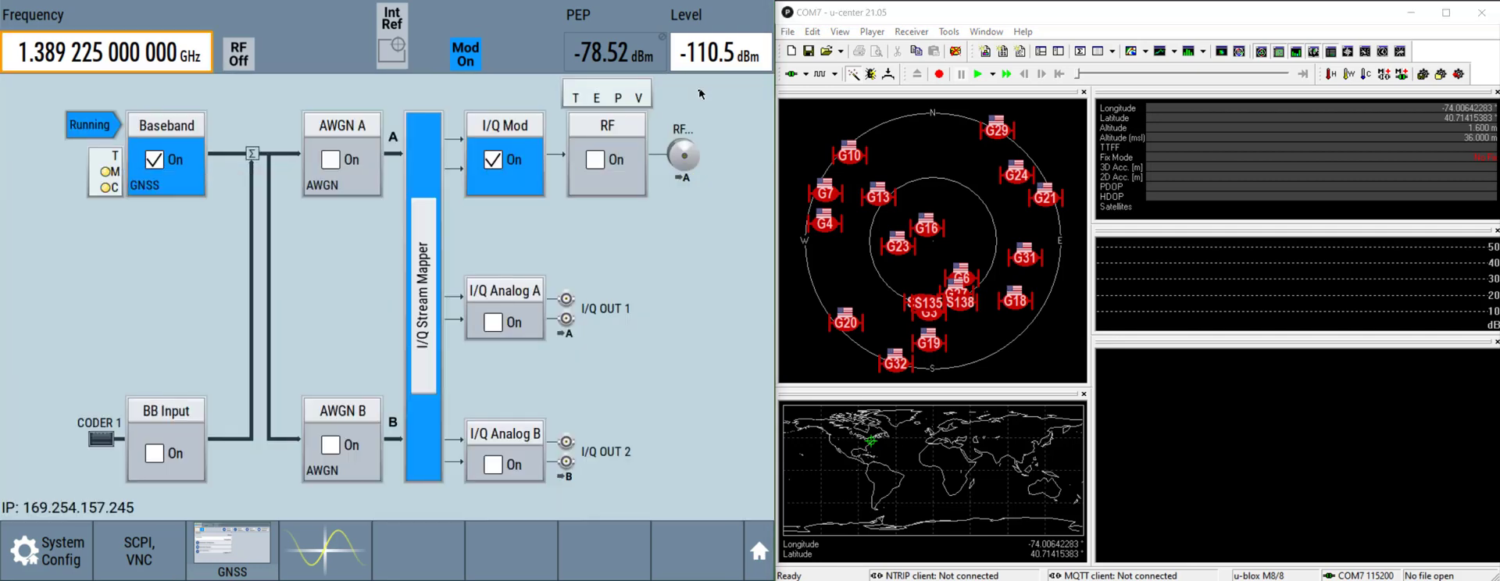
pyautogui.click(596, 160)
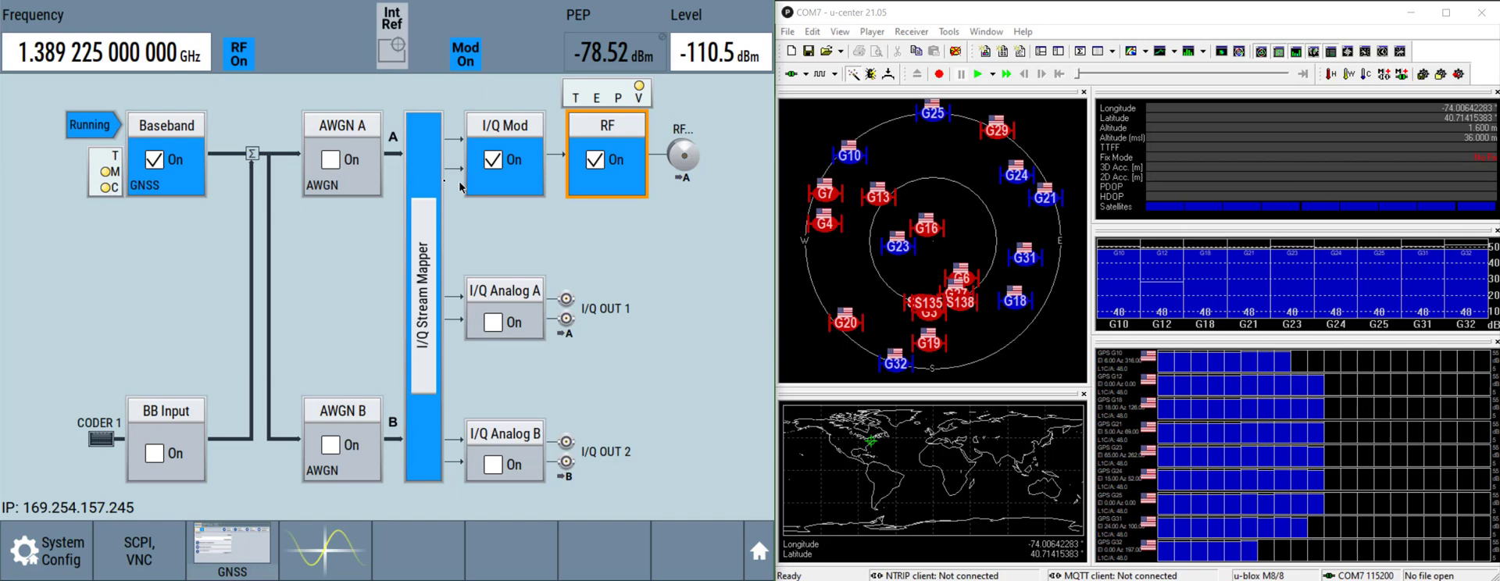
# - Reopen GNSS from the Baseband block and view the Satellites tab showing 9 of 31 SVs
pyautogui.click(180, 131)
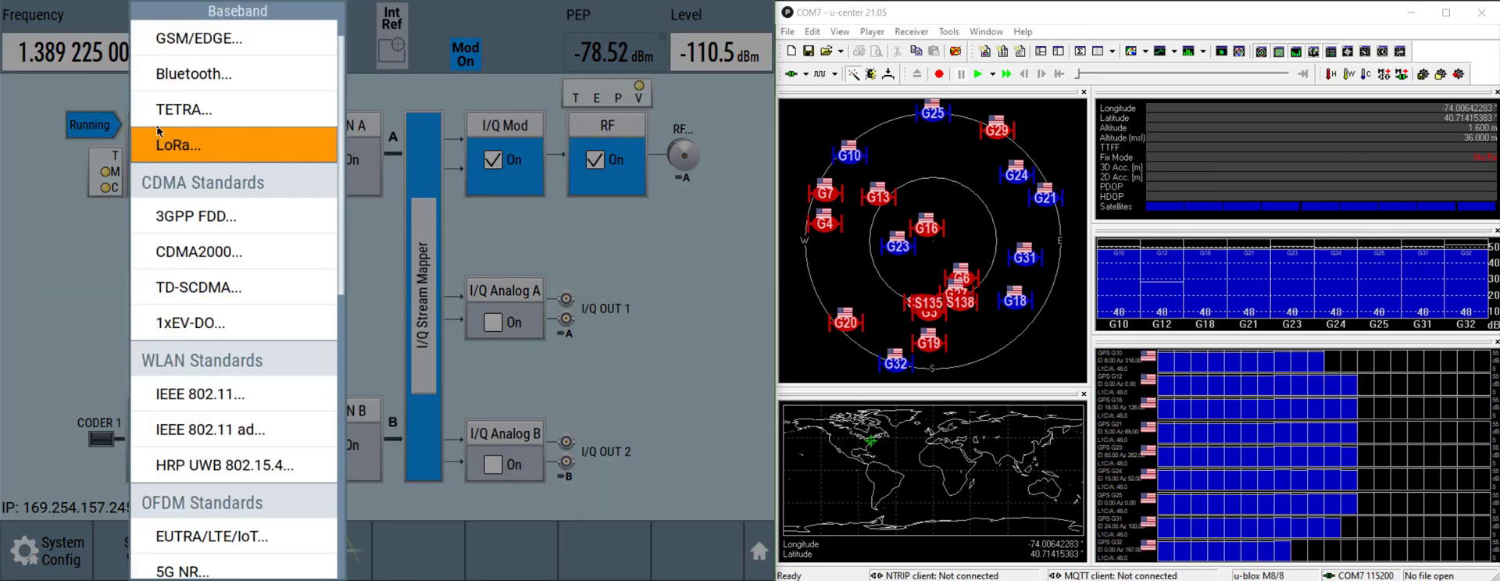
pyautogui.moveTo(178, 455); pyautogui.dragTo(180, 145)
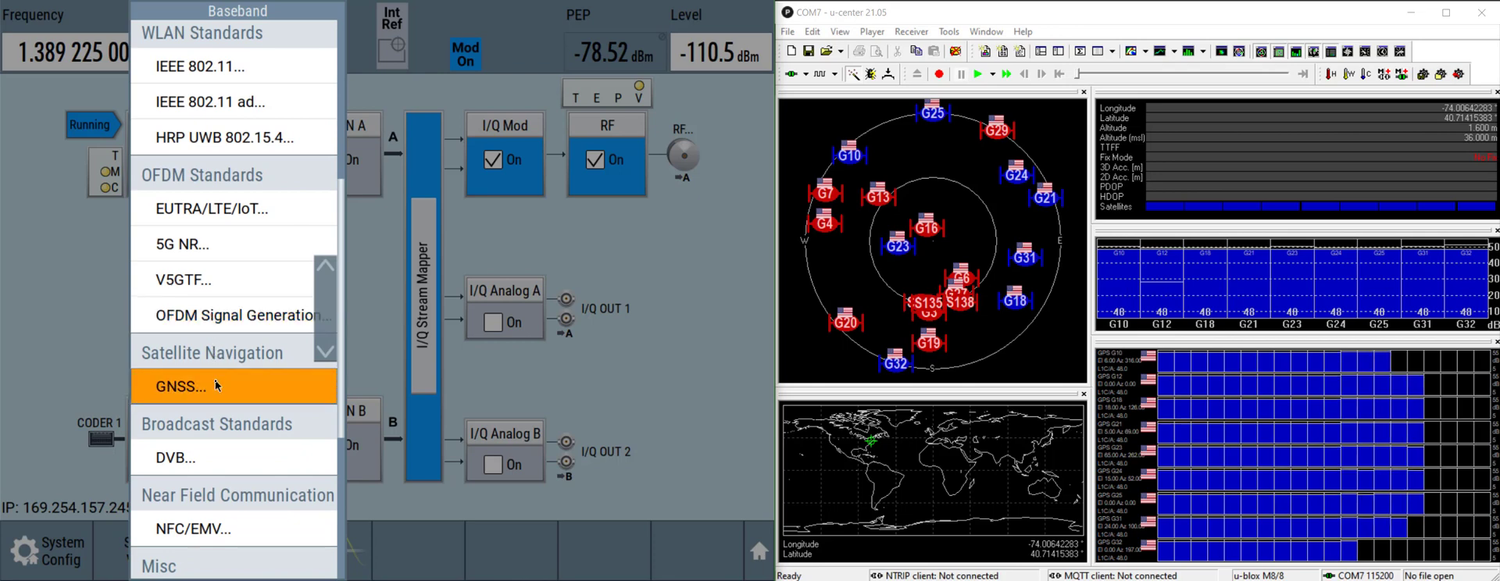
pyautogui.click(216, 387)
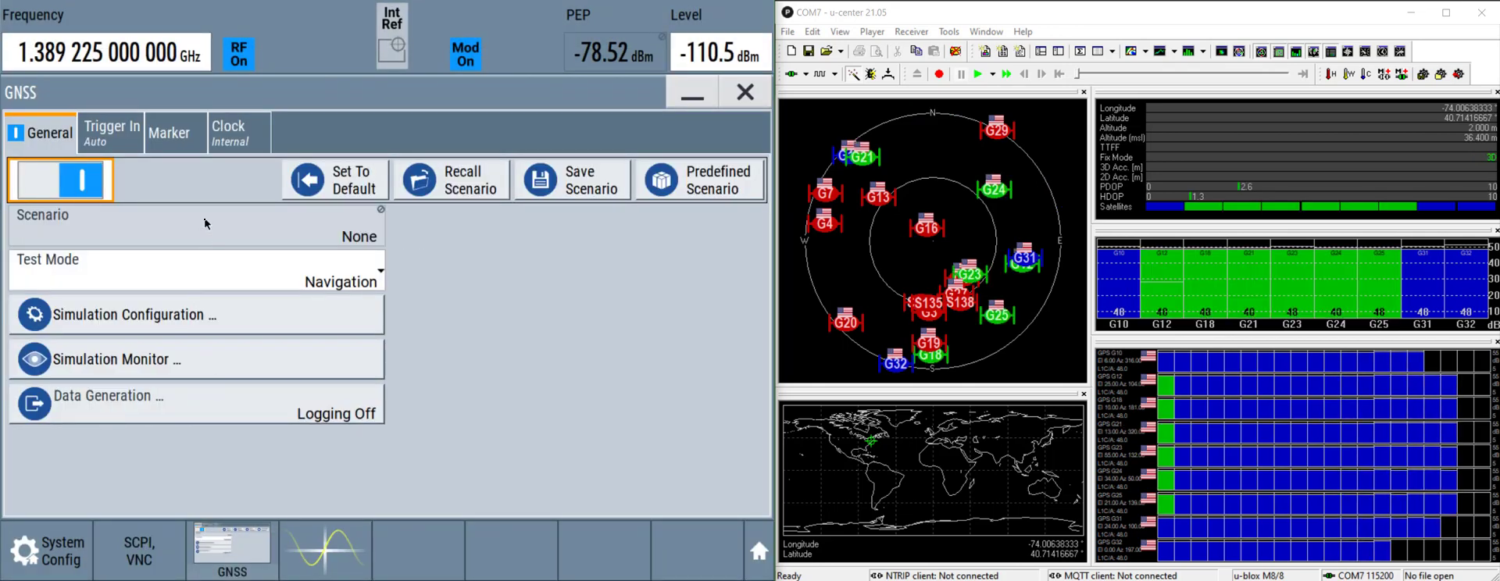
pyautogui.click(206, 313)
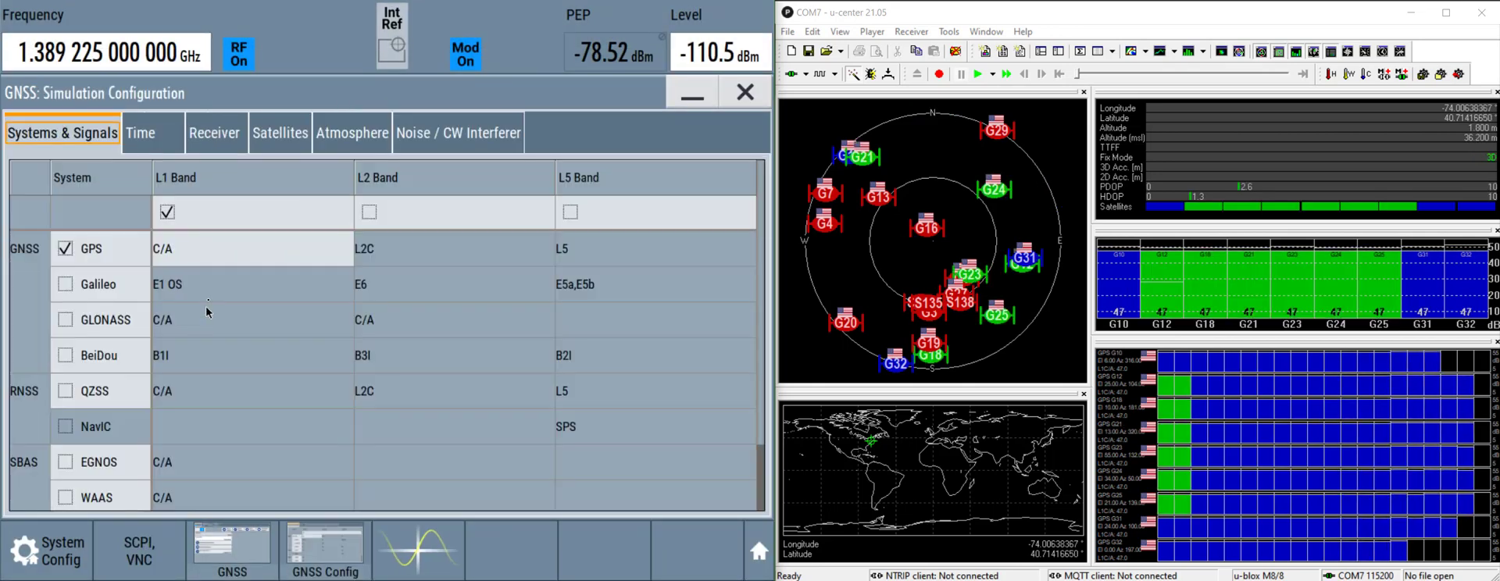
pyautogui.click(280, 139)
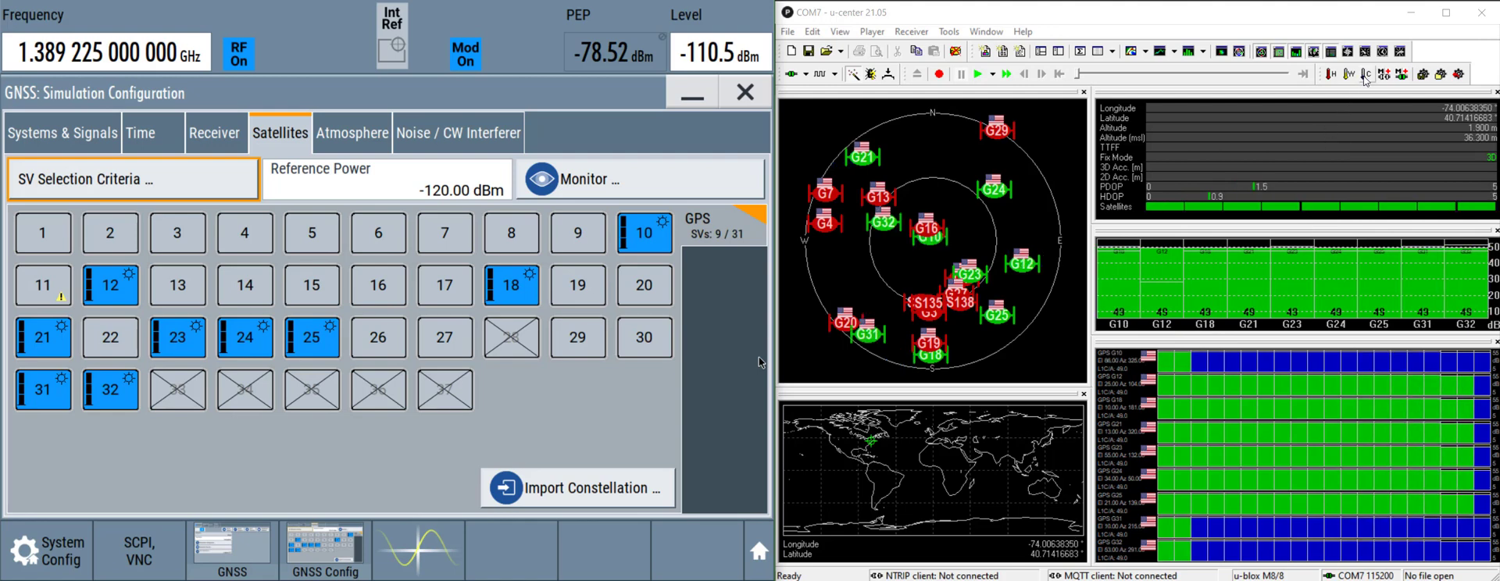
# - Cold-start the u-center receiver to reacquire satellites G10–G32 and a 3D fix near New York
pyautogui.click(1364, 77)
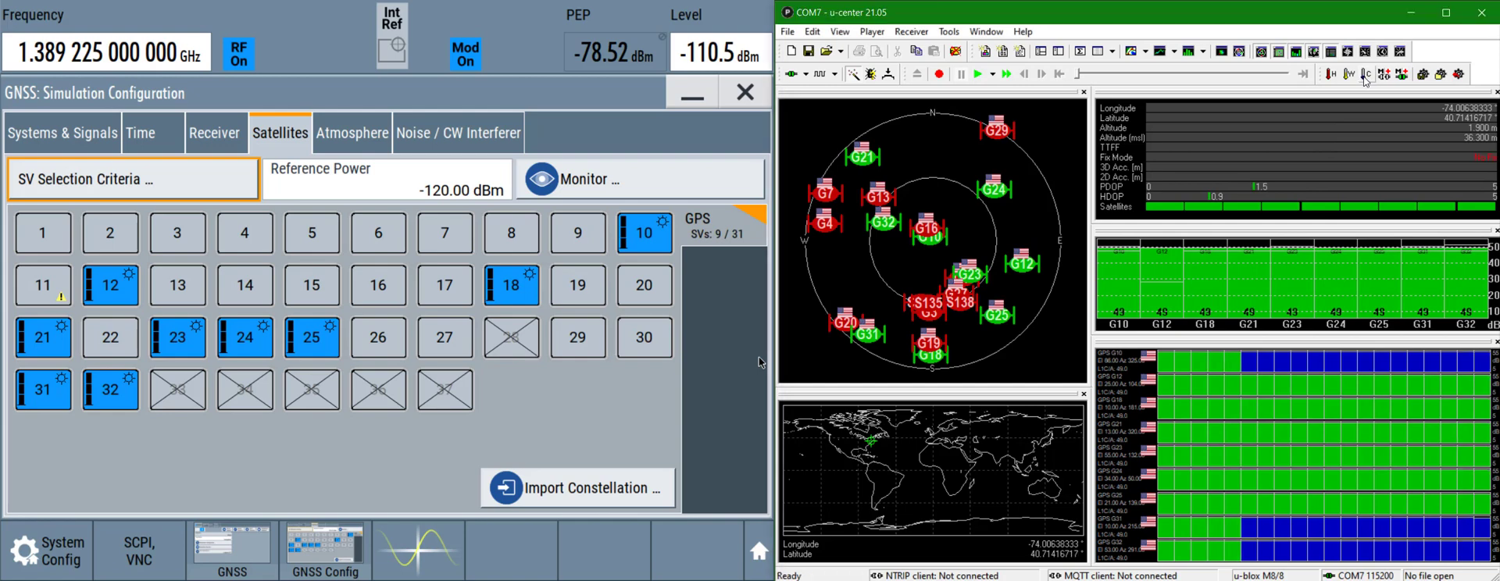